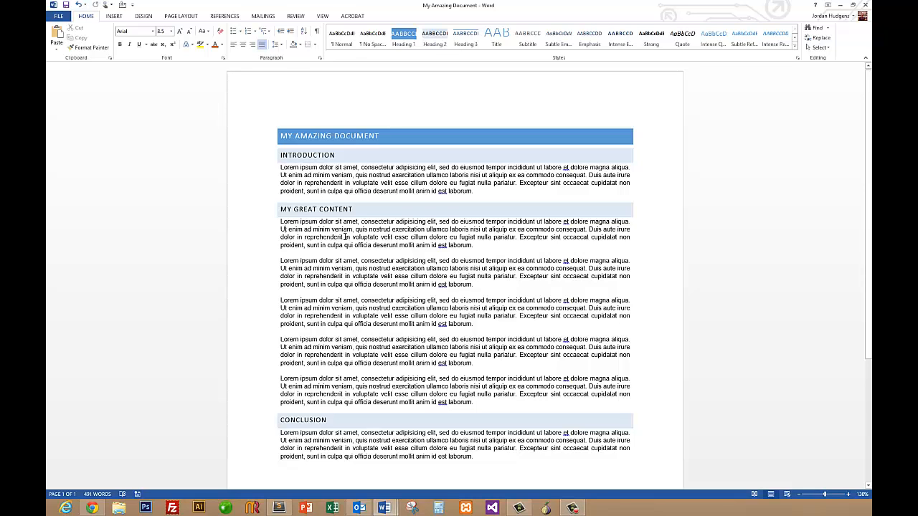
# Copy the document's entire content and paste it three times at the end of the document.
pyautogui.scroll(-3, 345, 236)
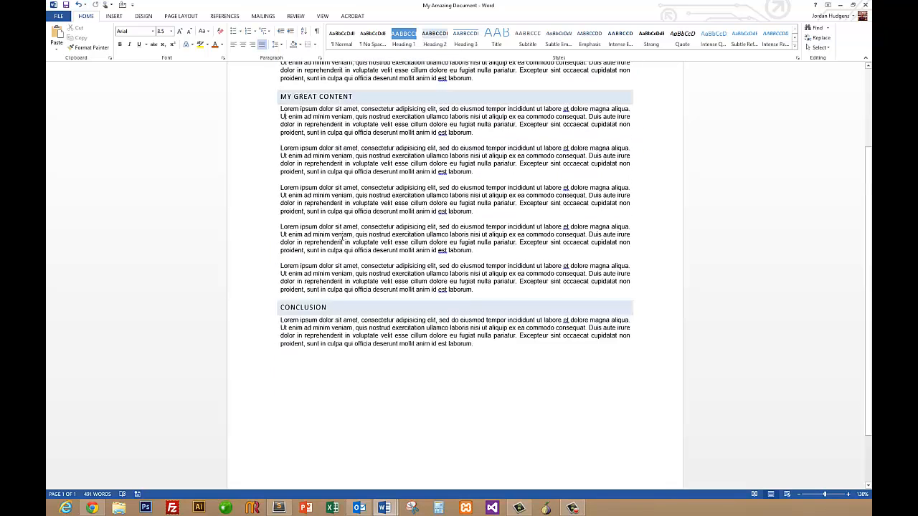
pyautogui.scroll(3, 343, 237)
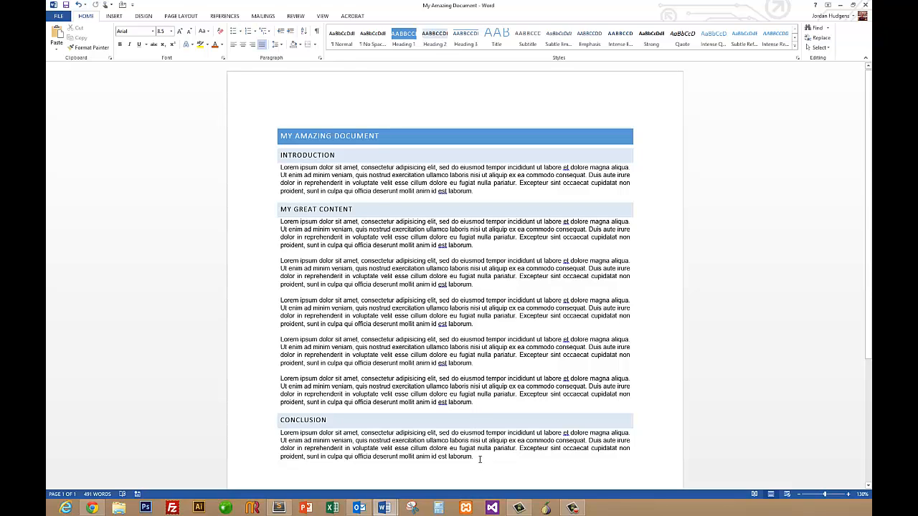
pyautogui.moveTo(479, 456); pyautogui.dragTo(261, 127)
pyautogui.hotkey('ctrl', 'c')
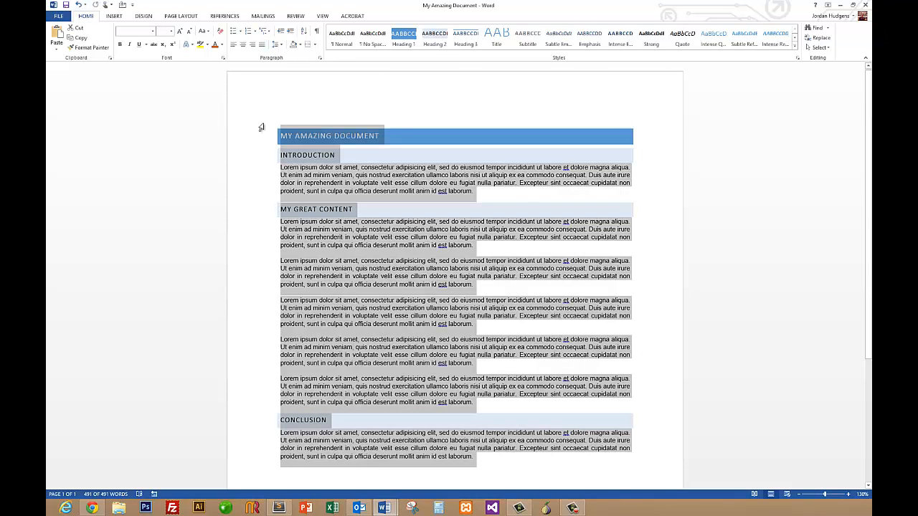
pyautogui.press('Right')
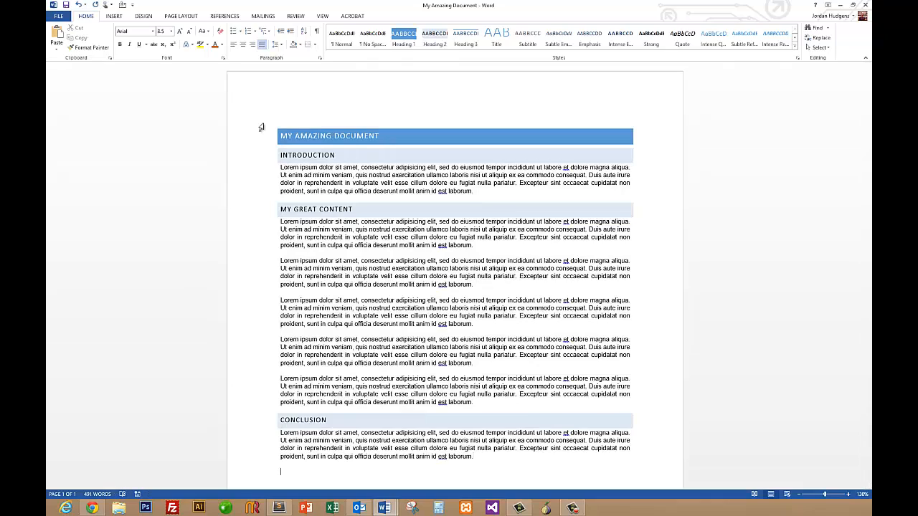
pyautogui.hotkey('ctrl', 'v')
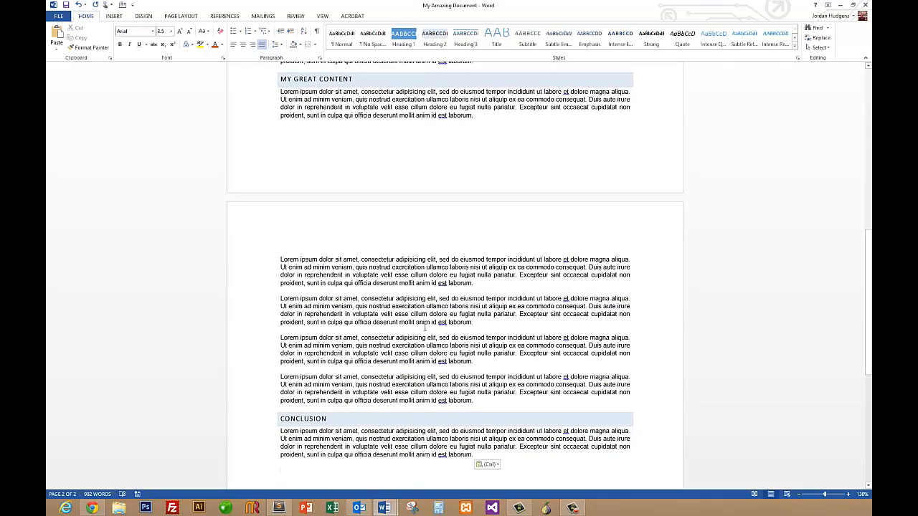
pyautogui.hotkey('ctrl', 'v')
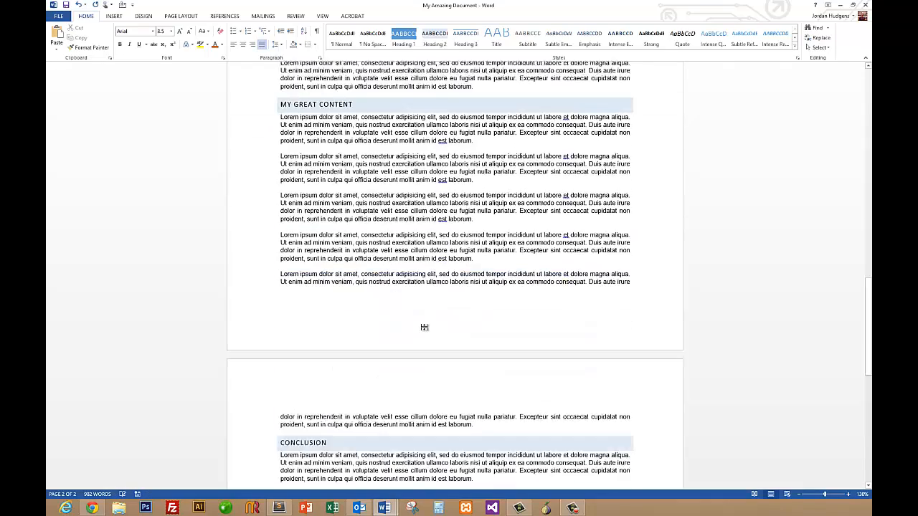
pyautogui.hotkey('ctrl', 'v')
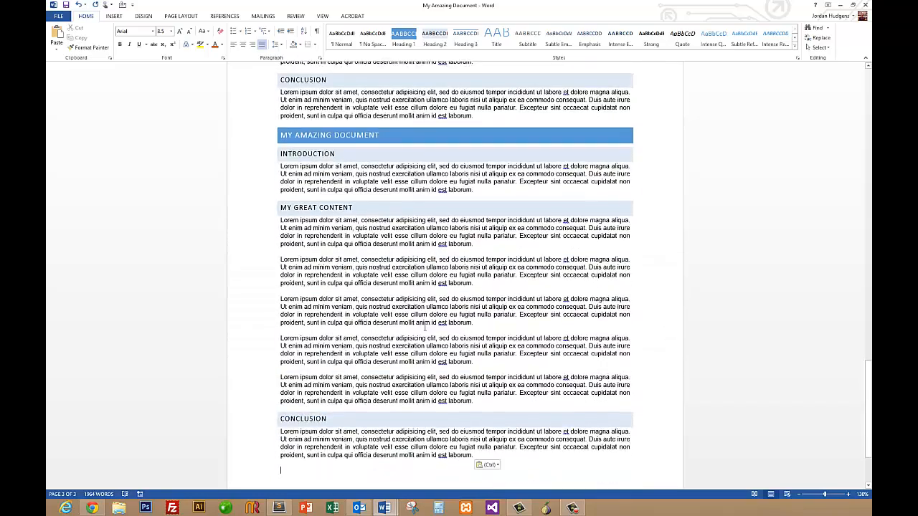
pyautogui.scroll(10, 424, 327)
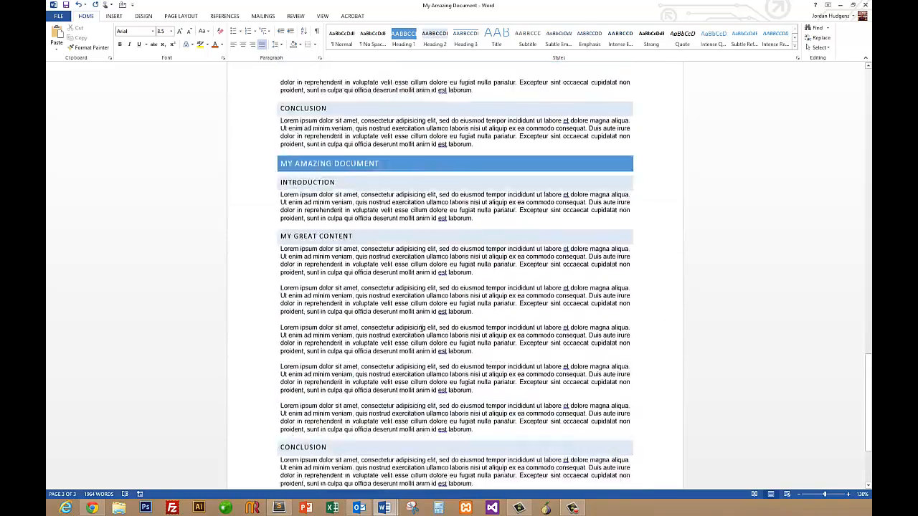
pyautogui.scroll(15, 421, 328)
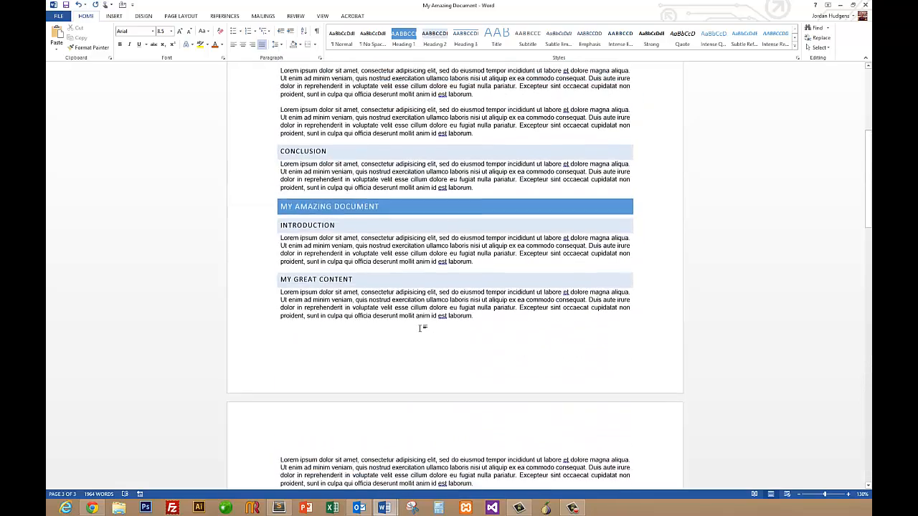
pyautogui.scroll(5, 420, 329)
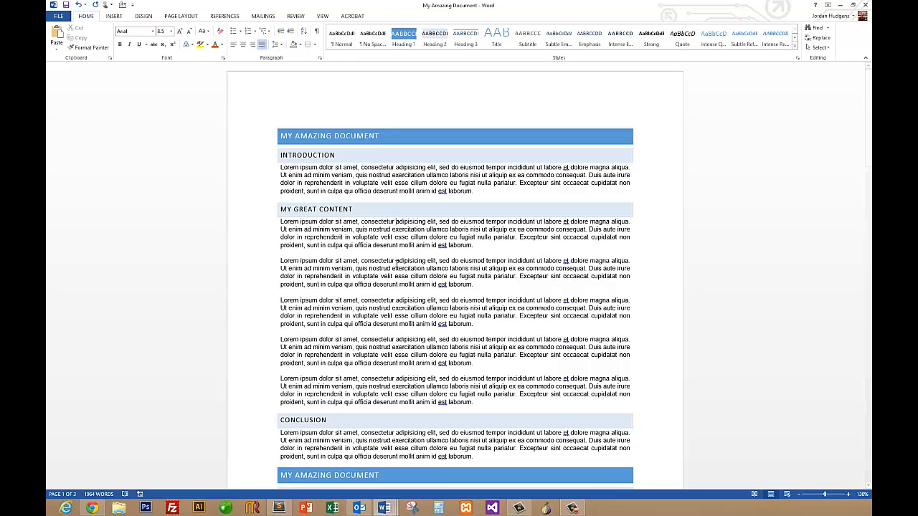
# Open the document's print settings and view the list of available printers.
pyautogui.click(61, 16)
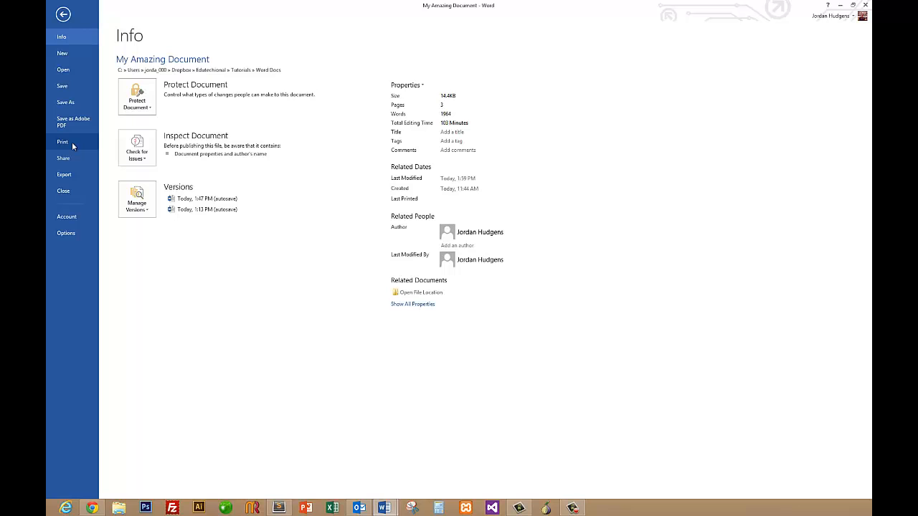
pyautogui.click(63, 142)
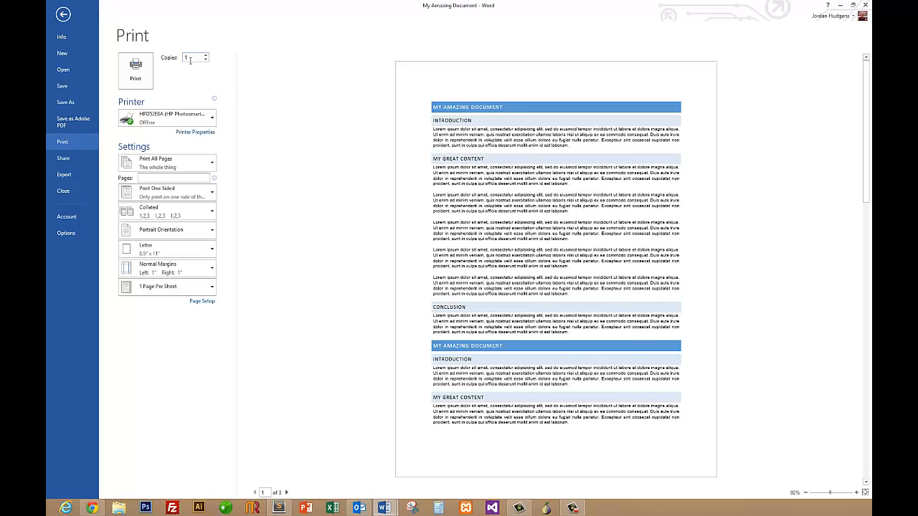
pyautogui.click(212, 119)
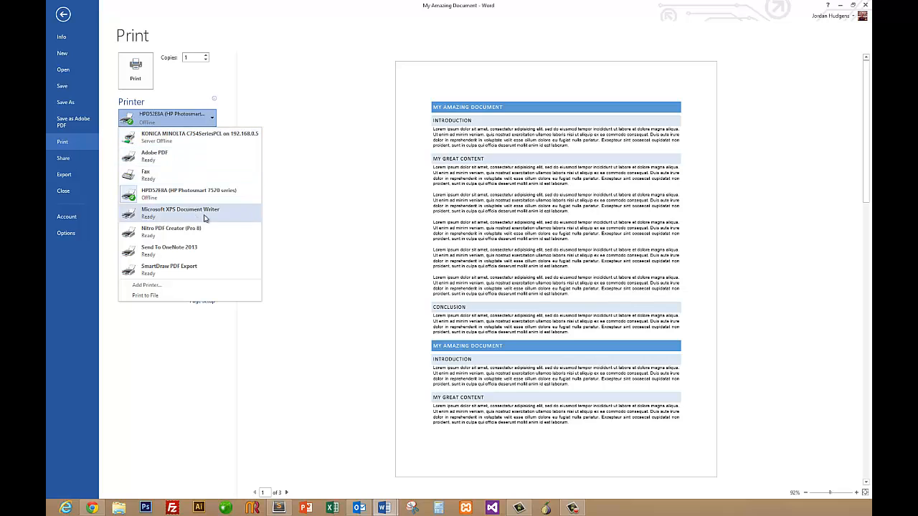
pyautogui.click(302, 180)
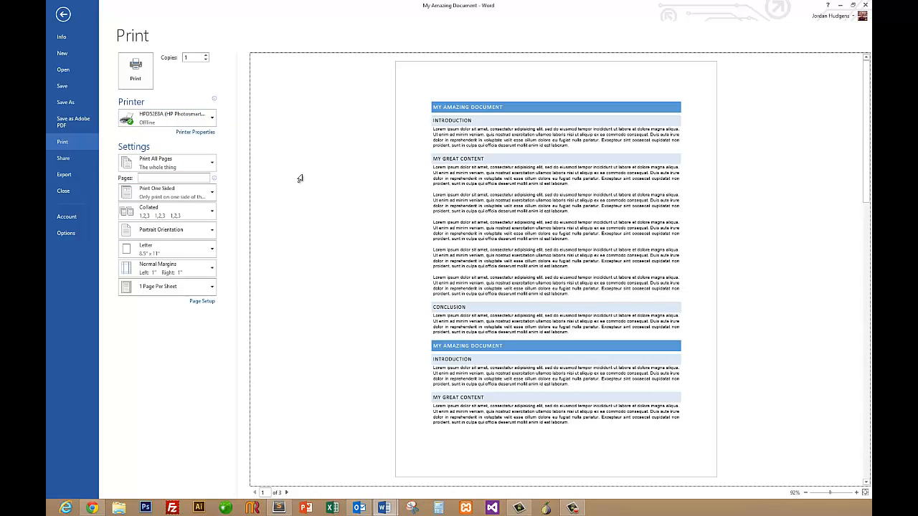
# Set the print range to the current page only, and replace it with a custom range of pages 2-3.
pyautogui.click(216, 168)
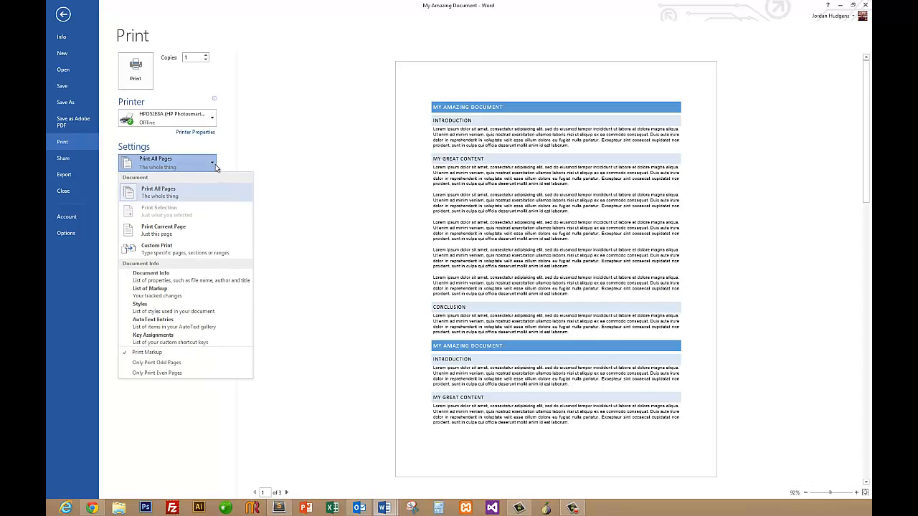
pyautogui.click(203, 228)
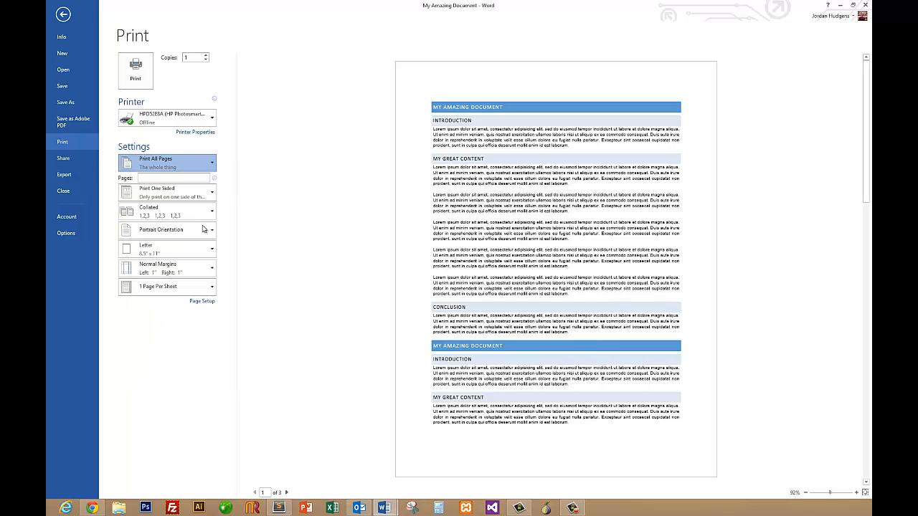
pyautogui.click(203, 166)
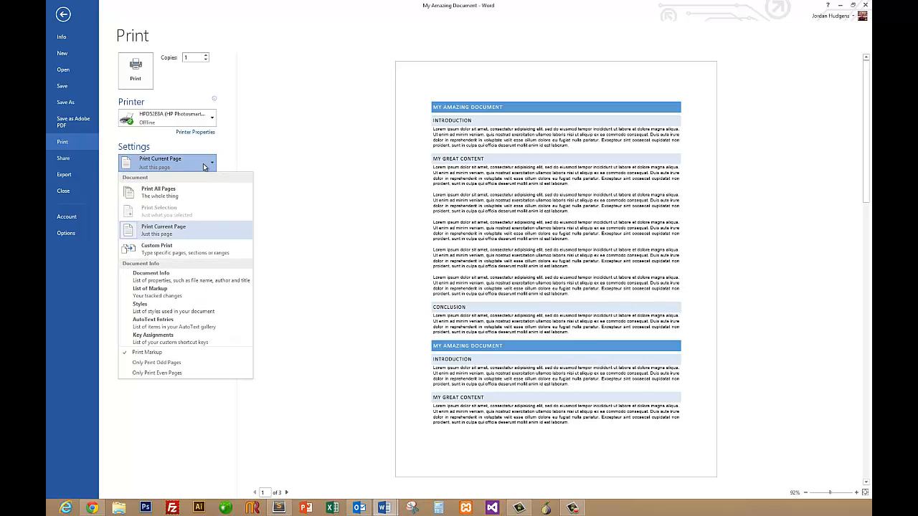
pyautogui.click(189, 250)
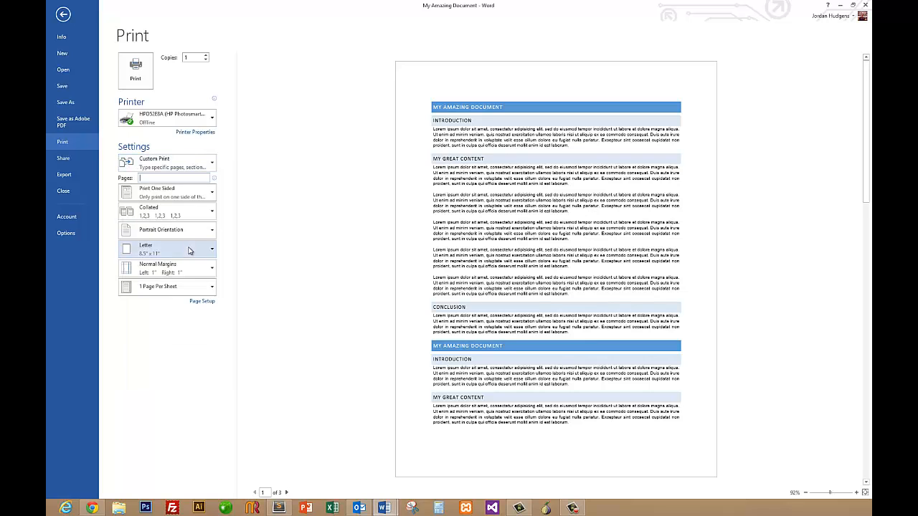
pyautogui.click(154, 177)
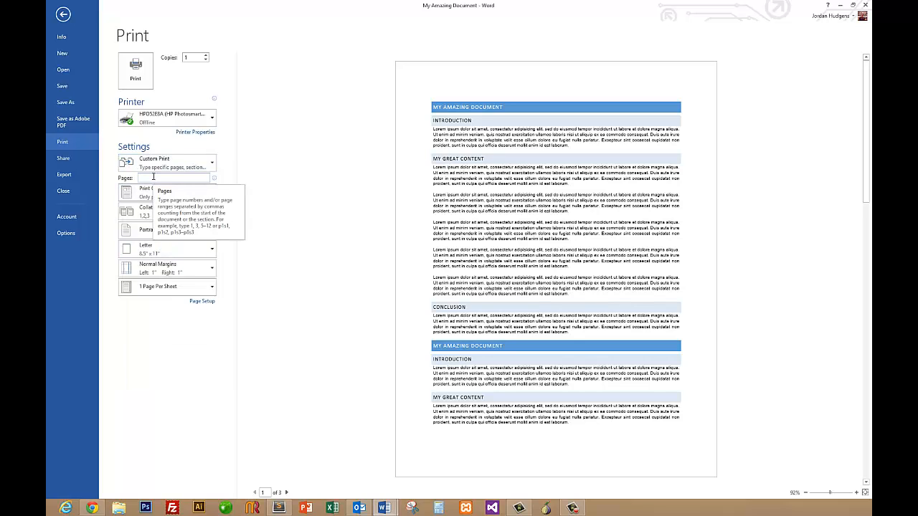
pyautogui.write('2-3')
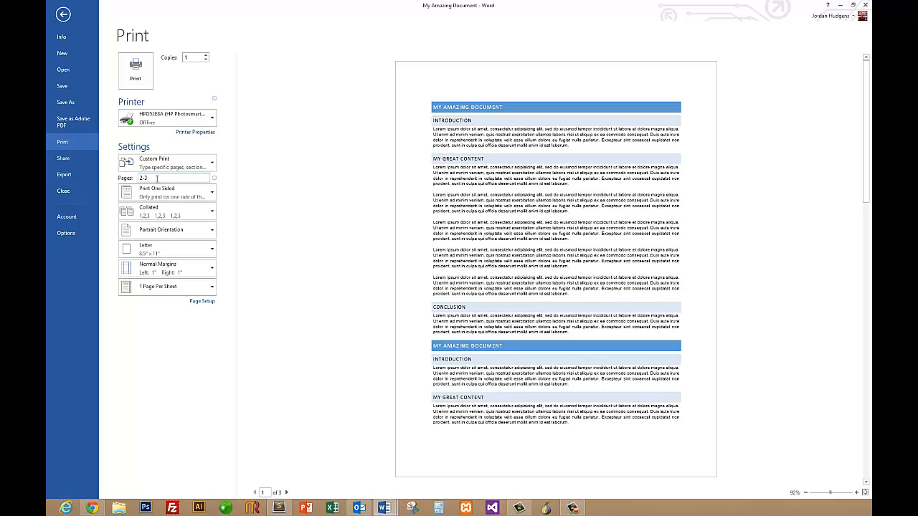
pyautogui.press('Tab')
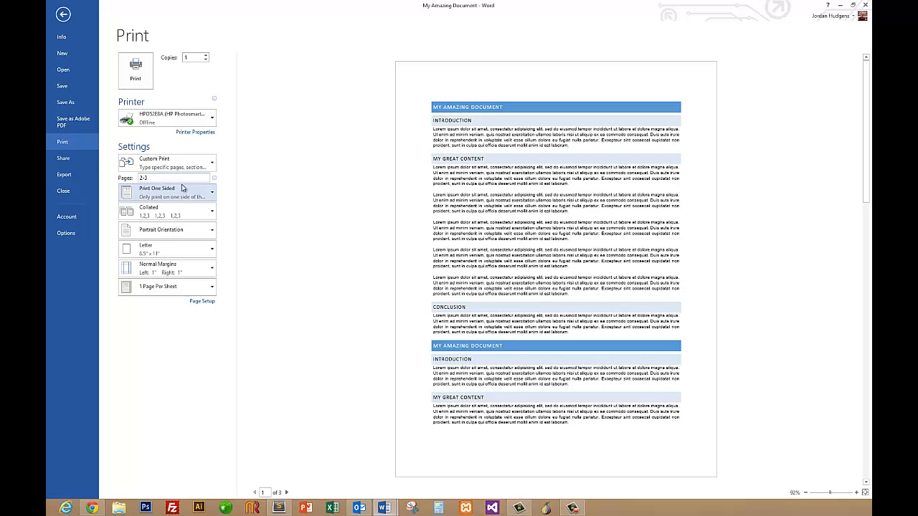
# Set the print range back to all pages and choose collated output.
pyautogui.click(203, 167)
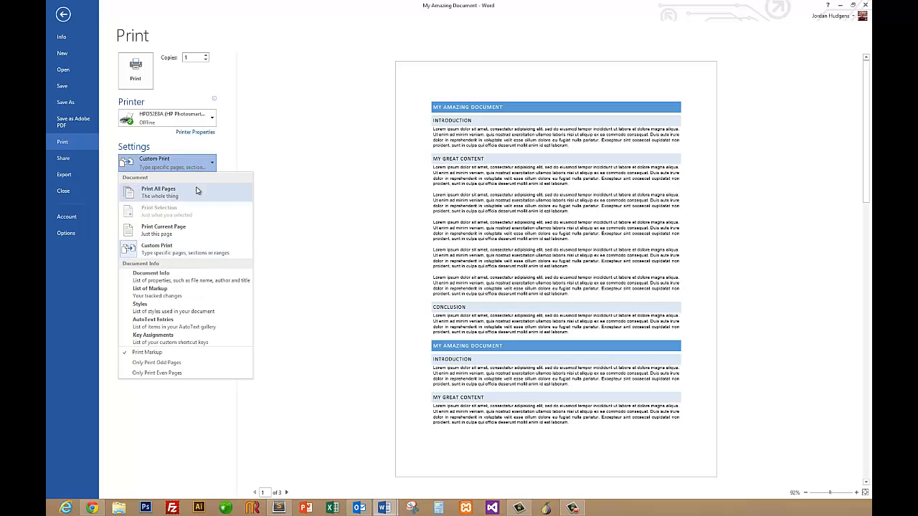
pyautogui.click(199, 188)
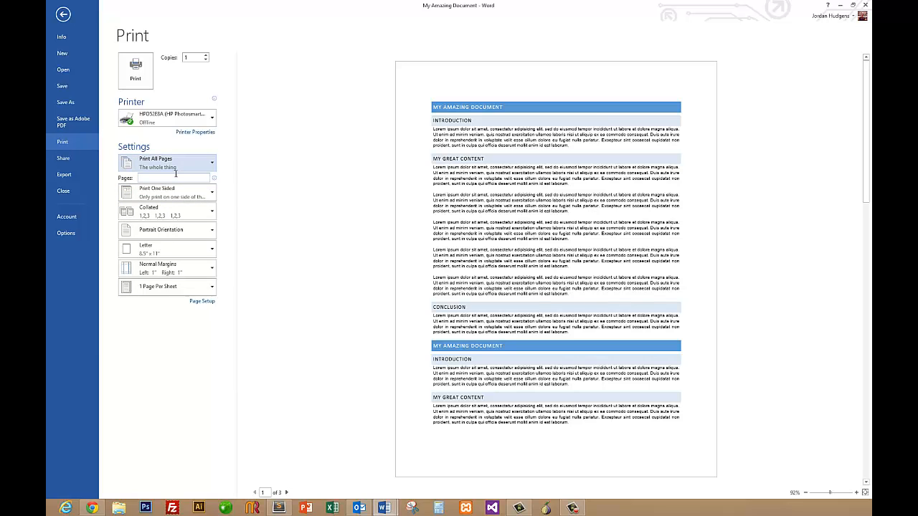
pyautogui.click(201, 217)
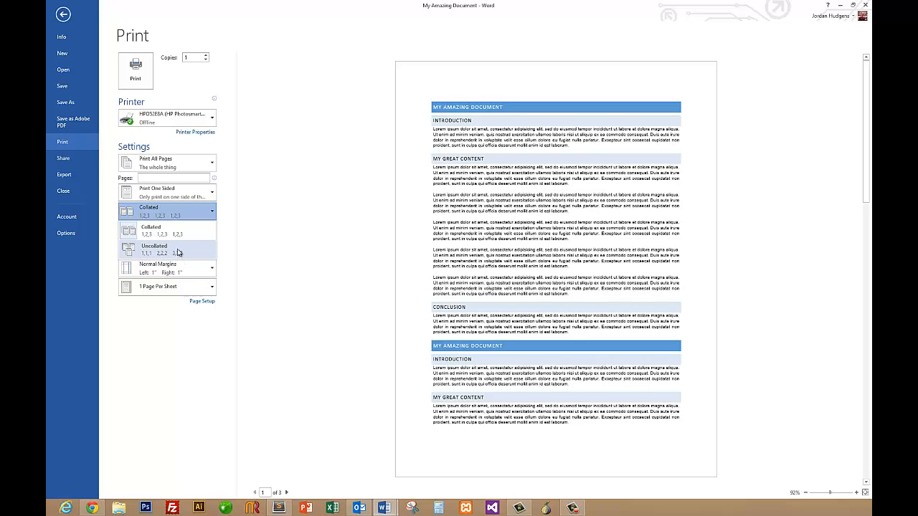
pyautogui.click(188, 231)
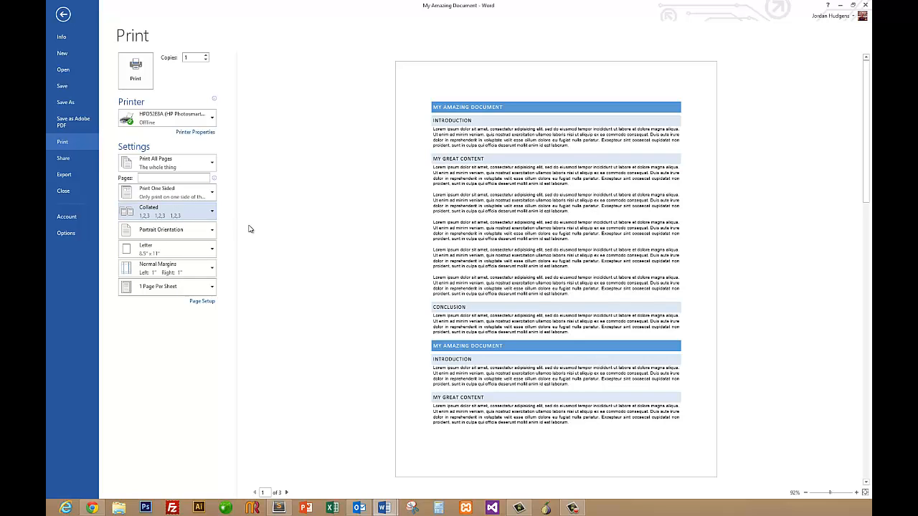
# Try landscape orientation for the printout and return it to portrait.
pyautogui.click(196, 229)
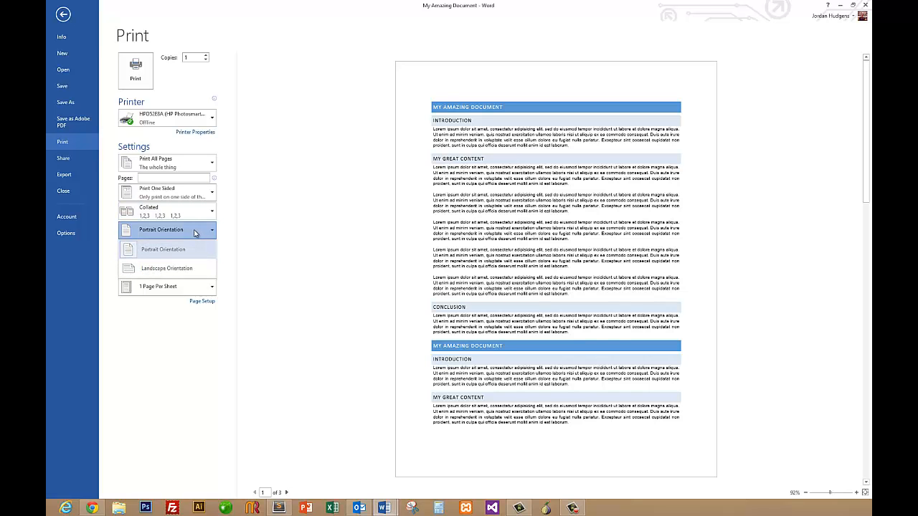
pyautogui.click(185, 268)
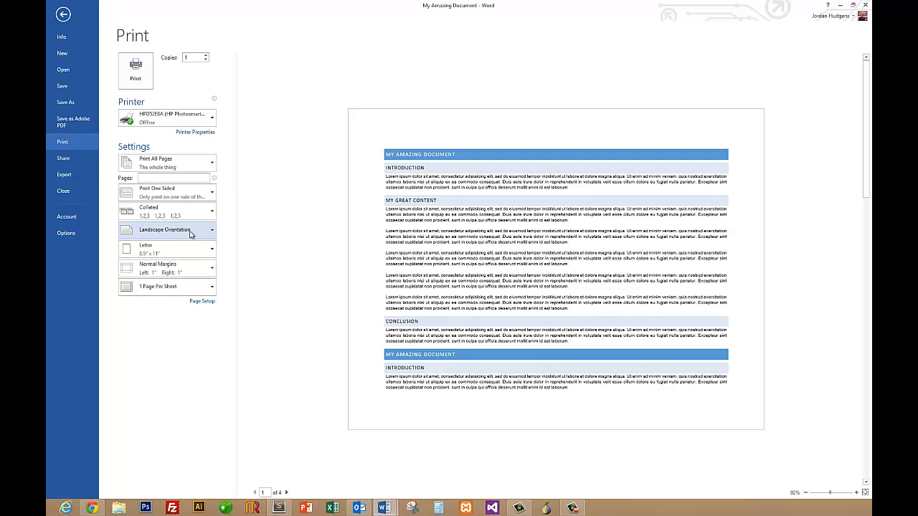
pyautogui.click(190, 234)
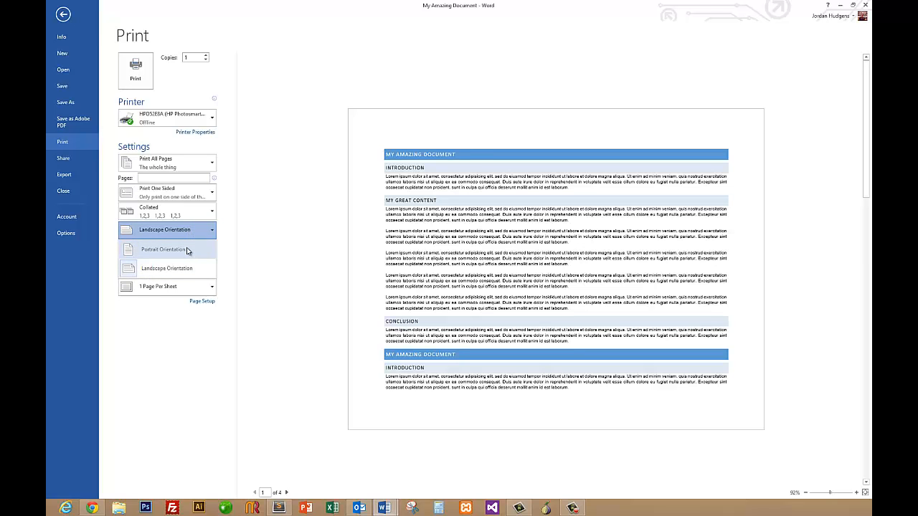
pyautogui.click(185, 249)
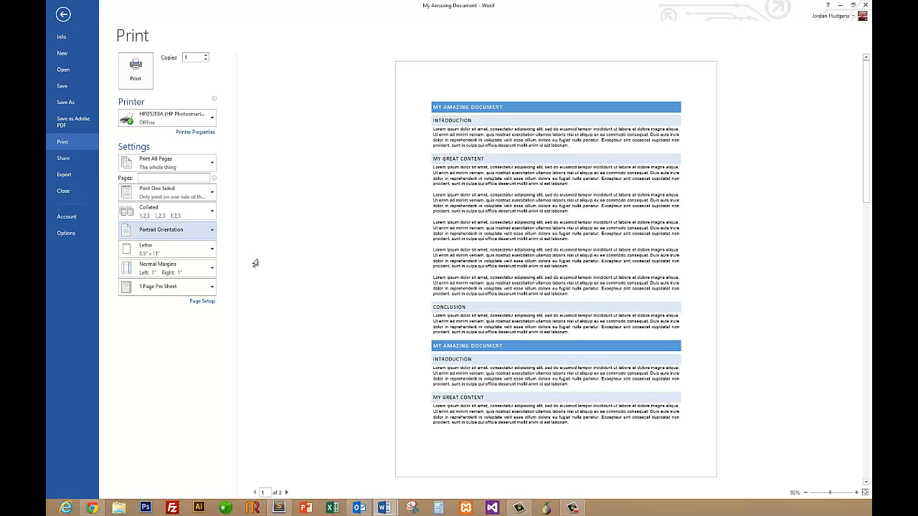
# Try the Legal 8.5" x 14" paper size and return it to Letter 8.5" x 11".
pyautogui.click(197, 252)
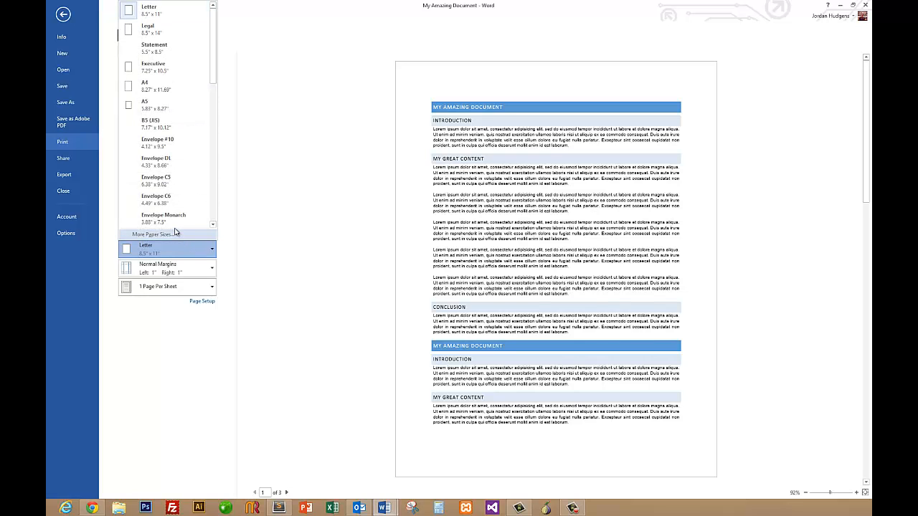
pyautogui.click(148, 29)
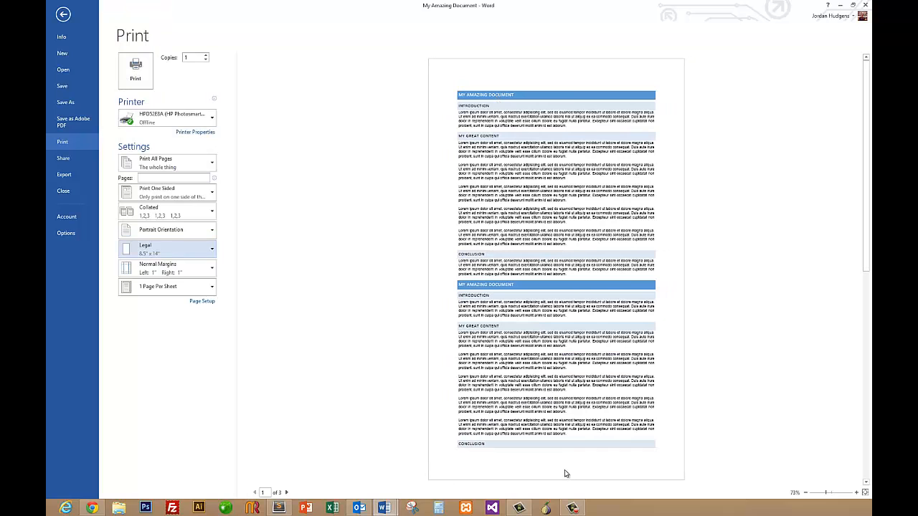
pyautogui.click(211, 249)
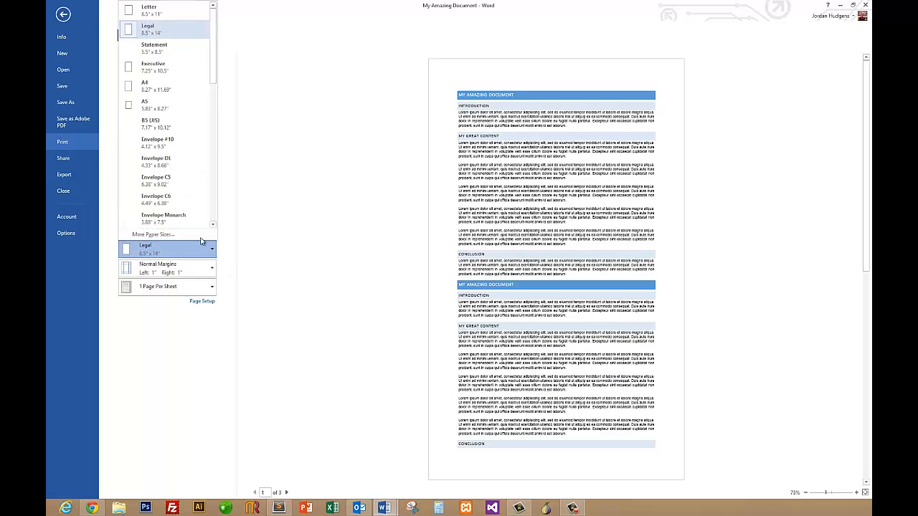
pyautogui.click(150, 17)
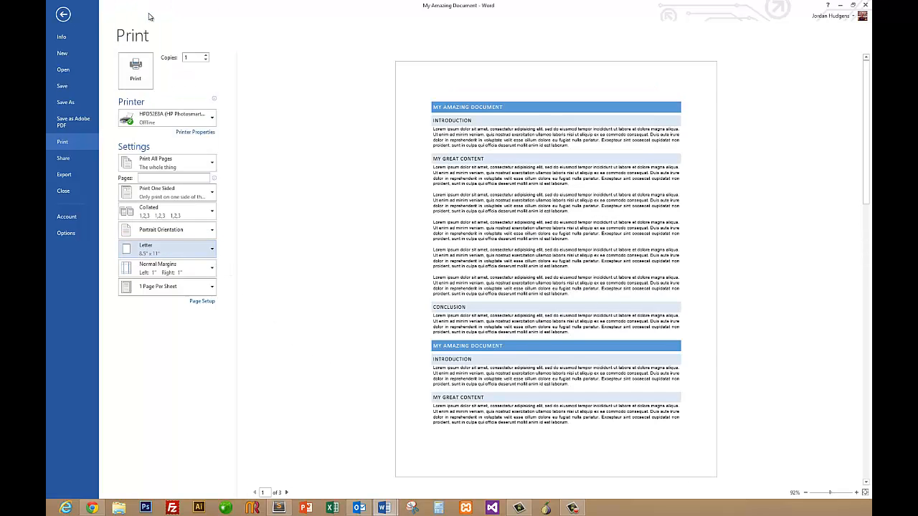
# Set the page margins to Narrow, with 0.5" on all sides.
pyautogui.click(193, 271)
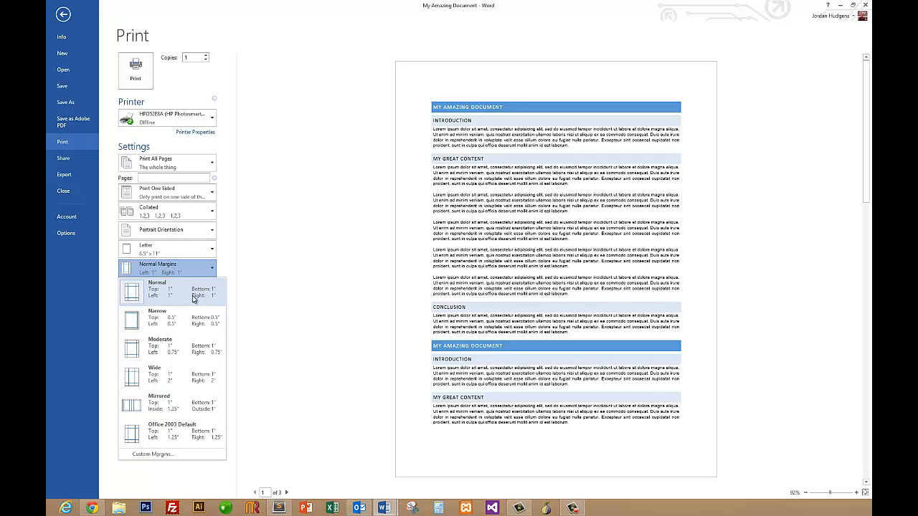
pyautogui.click(191, 318)
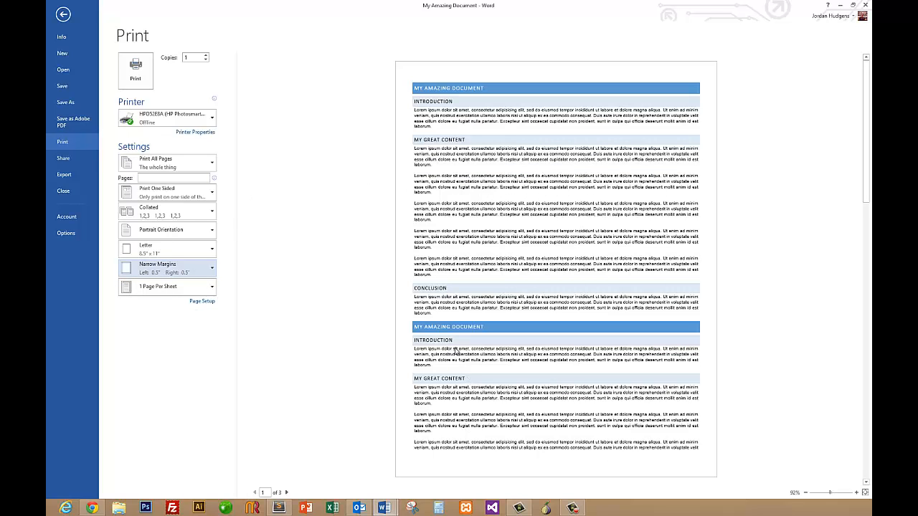
# Try the Mirrored page margins, with 1.25" inside and 1" outside, and return them to Narrow with 0.5" on all sides.
pyautogui.click(413, 327)
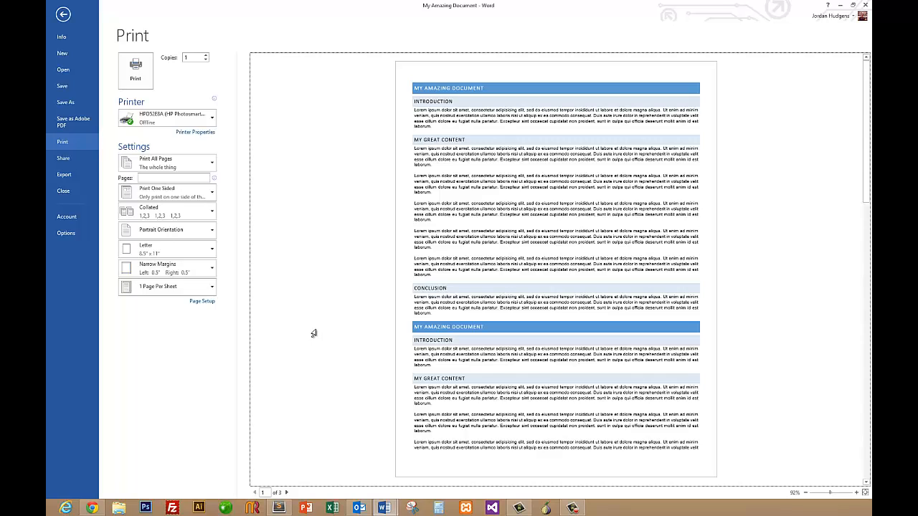
pyautogui.scroll(-1, 313, 333)
pyautogui.scroll(-1, 314, 338)
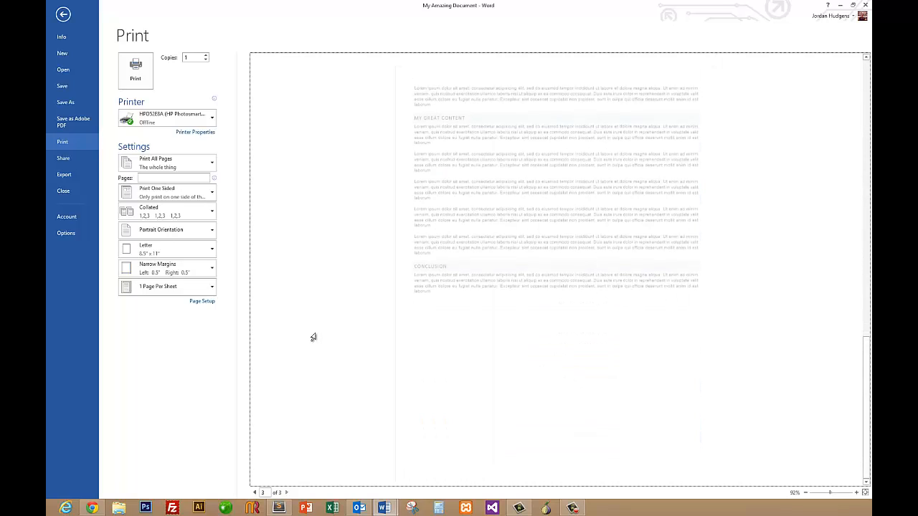
pyautogui.scroll(1, 313, 337)
pyautogui.scroll(1, 314, 338)
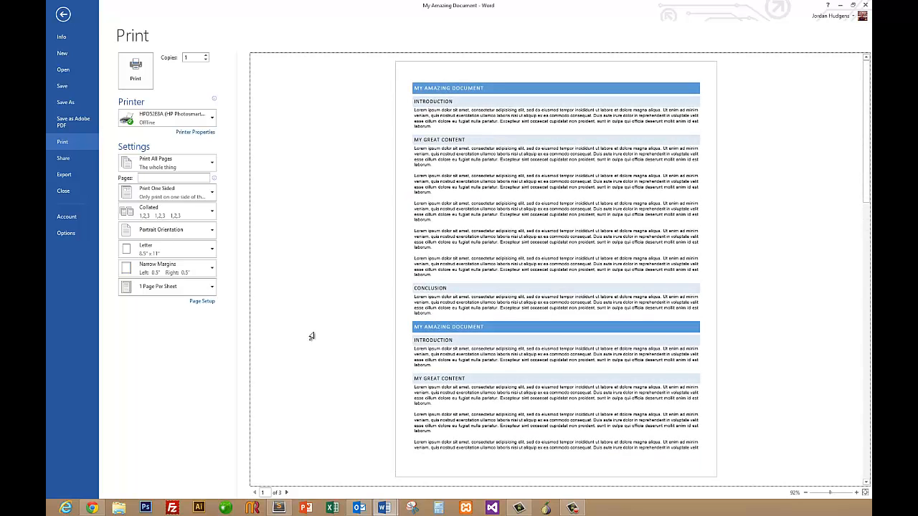
pyautogui.click(184, 272)
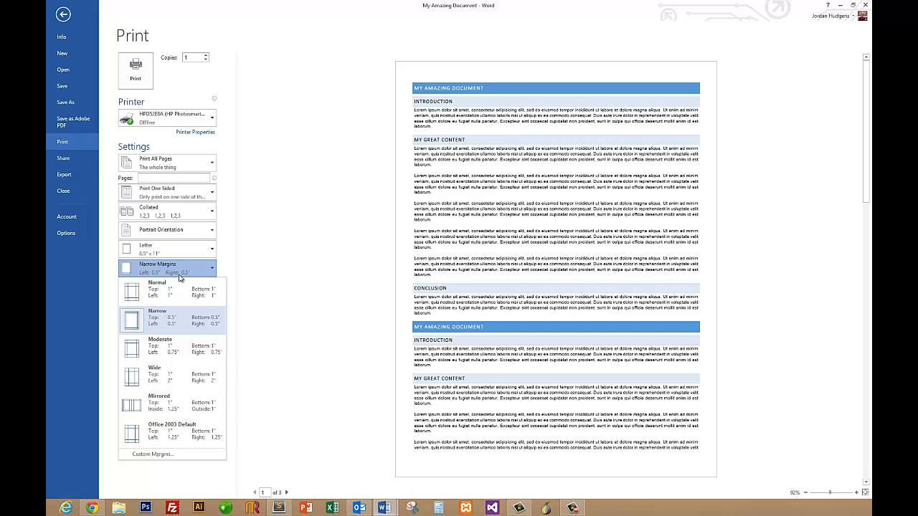
pyautogui.click(183, 410)
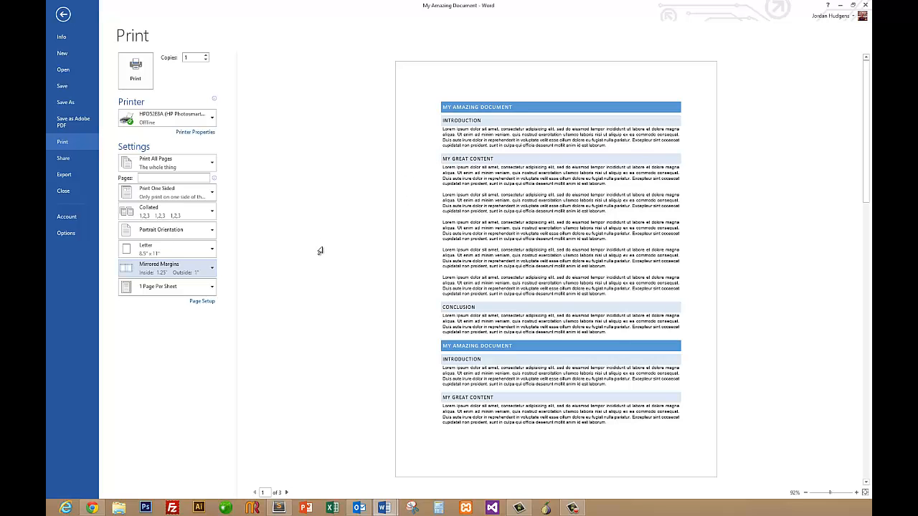
pyautogui.click(210, 271)
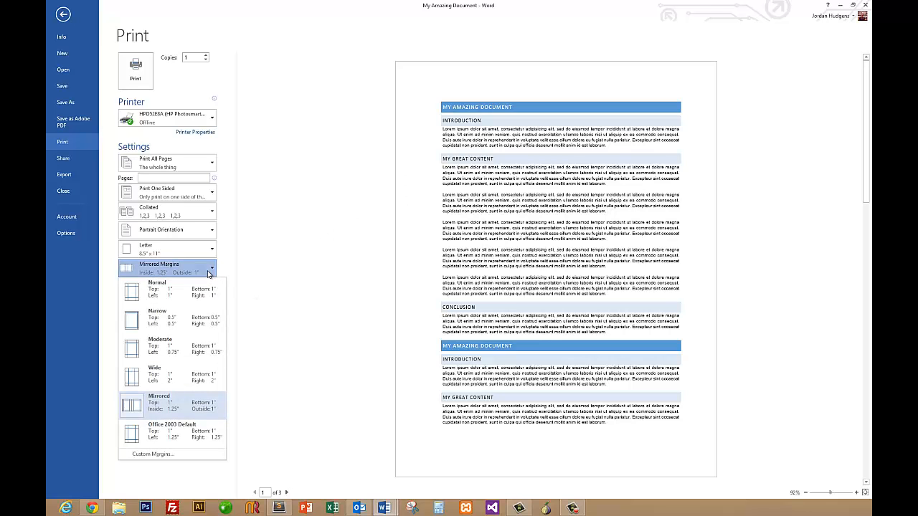
pyautogui.click(198, 322)
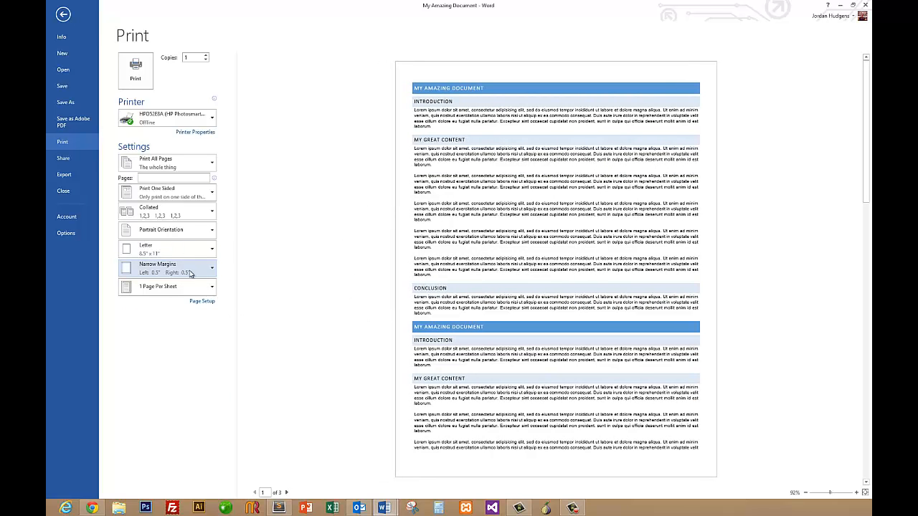
# Try printing 4 pages per sheet and return the layout to 1 page per sheet.
pyautogui.click(195, 291)
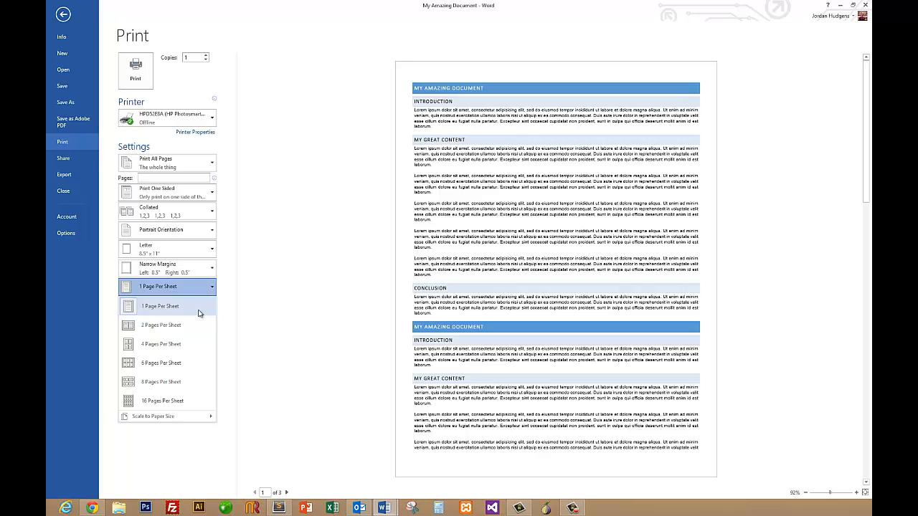
pyautogui.click(192, 350)
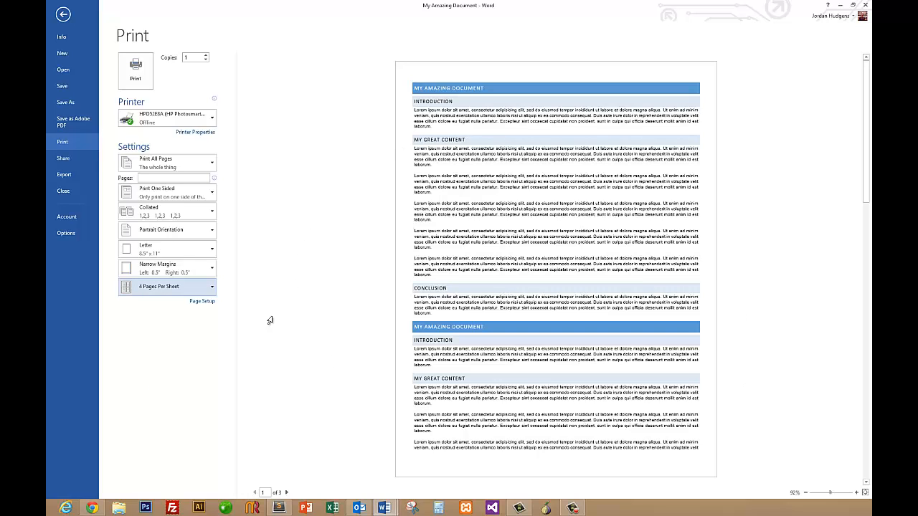
pyautogui.click(199, 289)
pyautogui.click(195, 305)
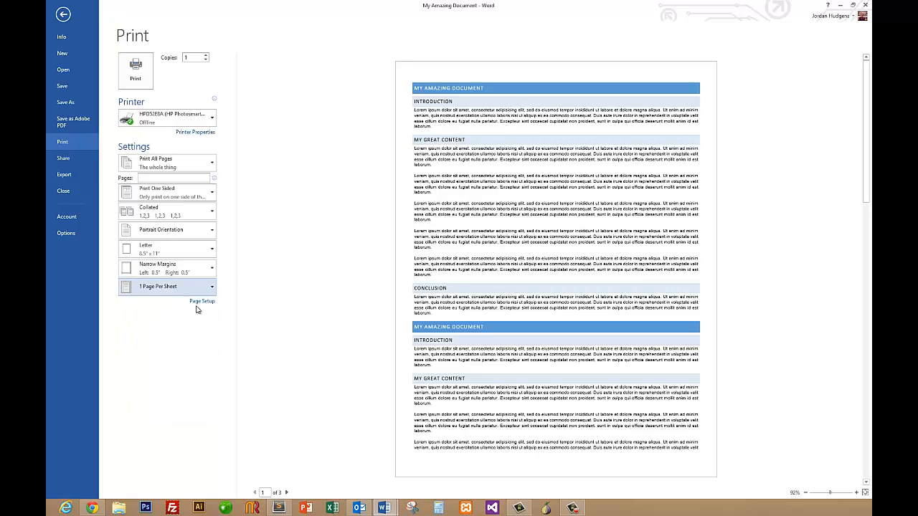